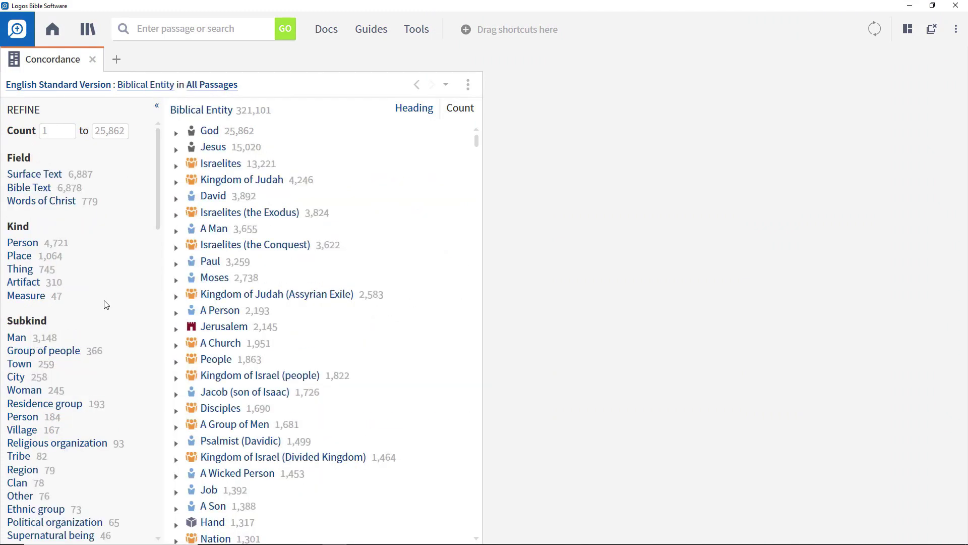
# Filter entities to Kind Place and open the commentary passage citing 1 Clement 5:4
pyautogui.click(24, 259)
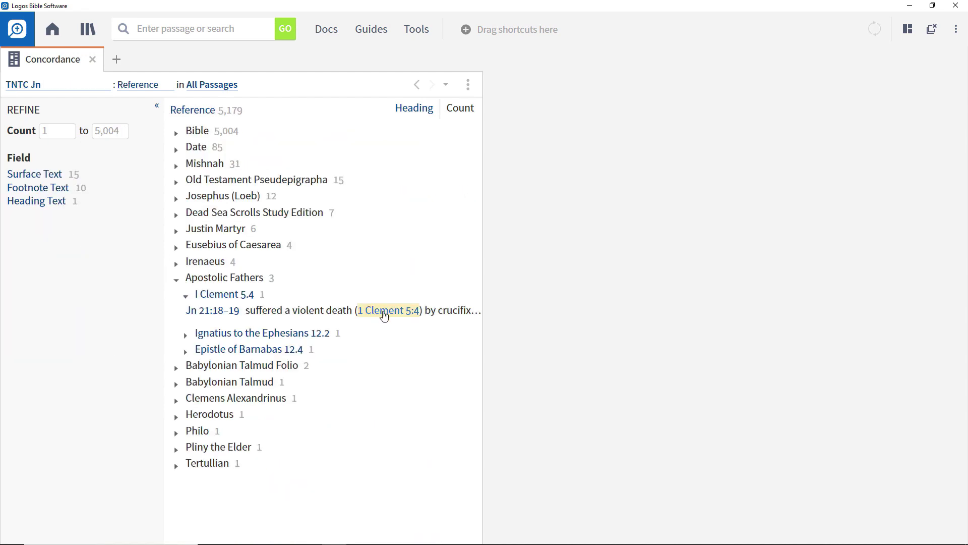
pyautogui.click(384, 315)
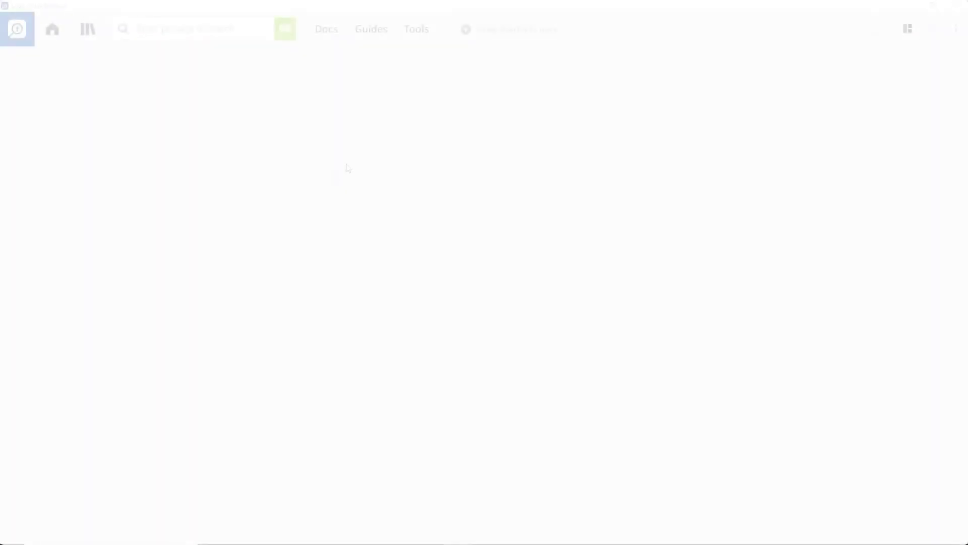
pyautogui.click(412, 31)
# Start a new Concordance from the Reference tools, covering English Standard Version words across all passages
pyautogui.scroll(-4, 488, 244)
pyautogui.scroll(-5, 489, 245)
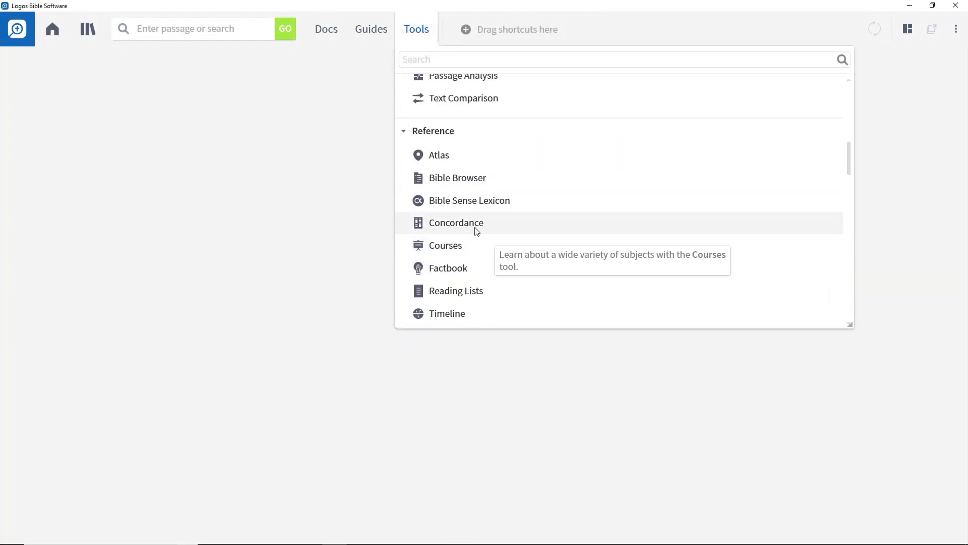
pyautogui.click(475, 228)
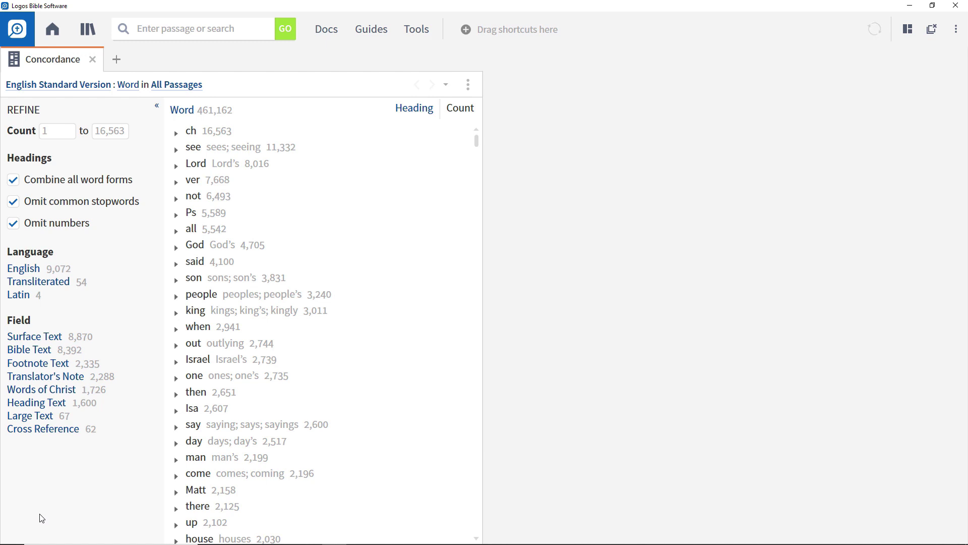
# Expand the Lord entry and sort the ESV word list alphabetically by Heading, beginning with Aaron
pyautogui.click(131, 89)
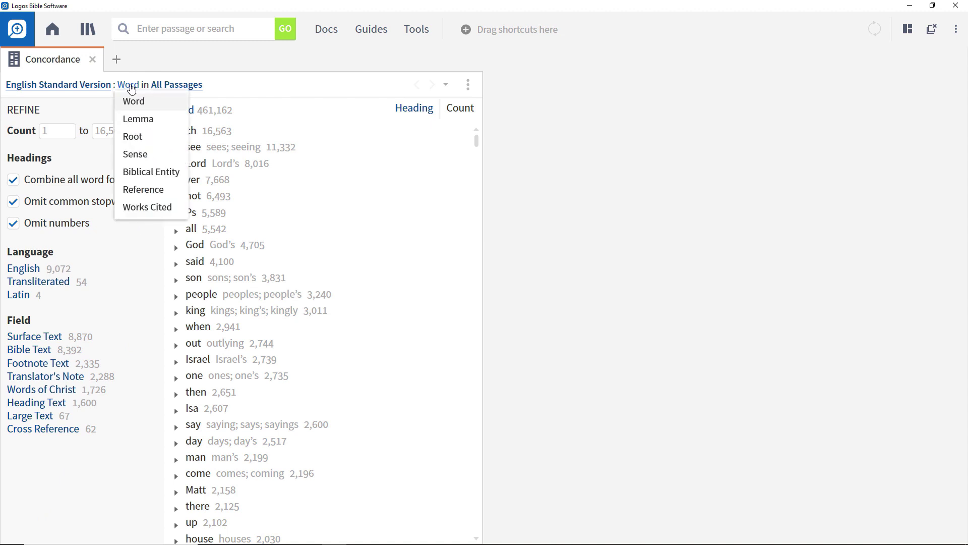
pyautogui.click(261, 89)
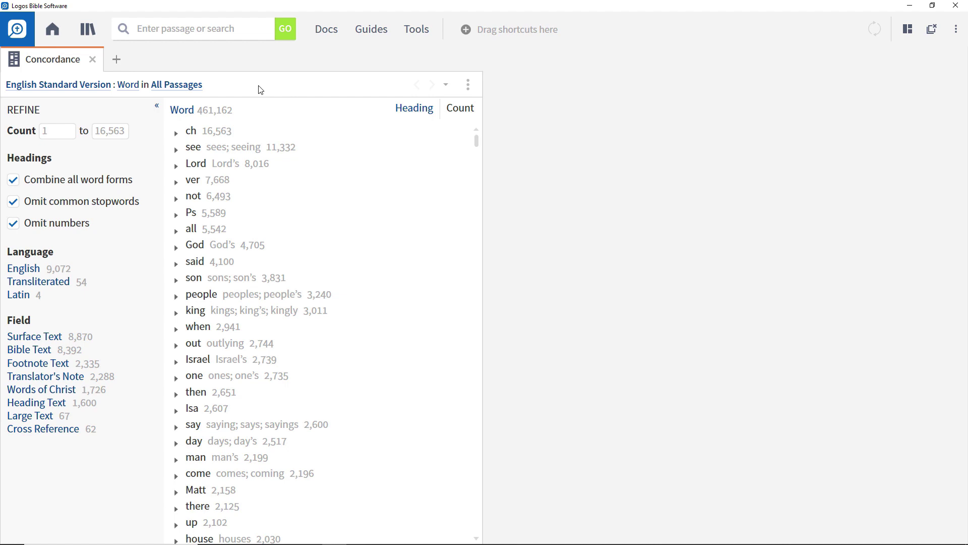
pyautogui.click(177, 171)
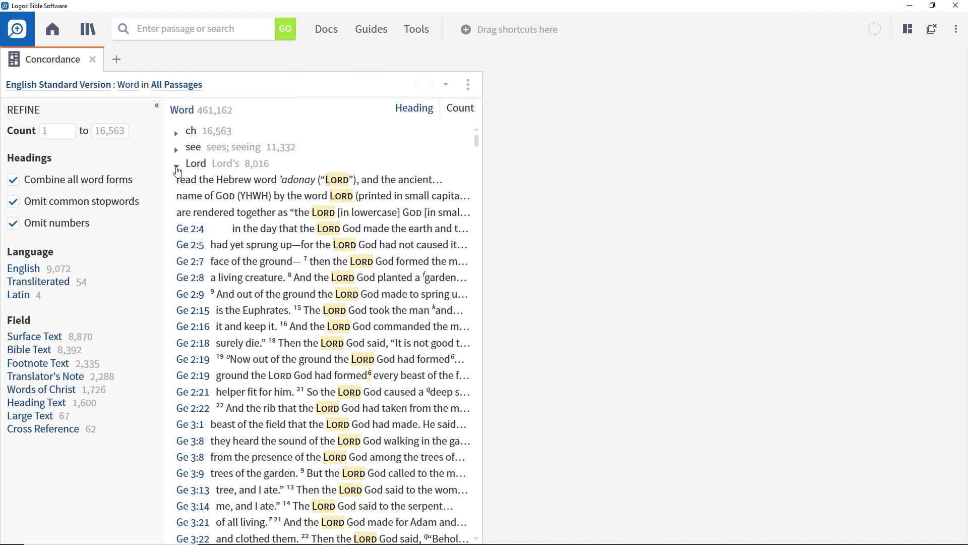
pyautogui.click(412, 113)
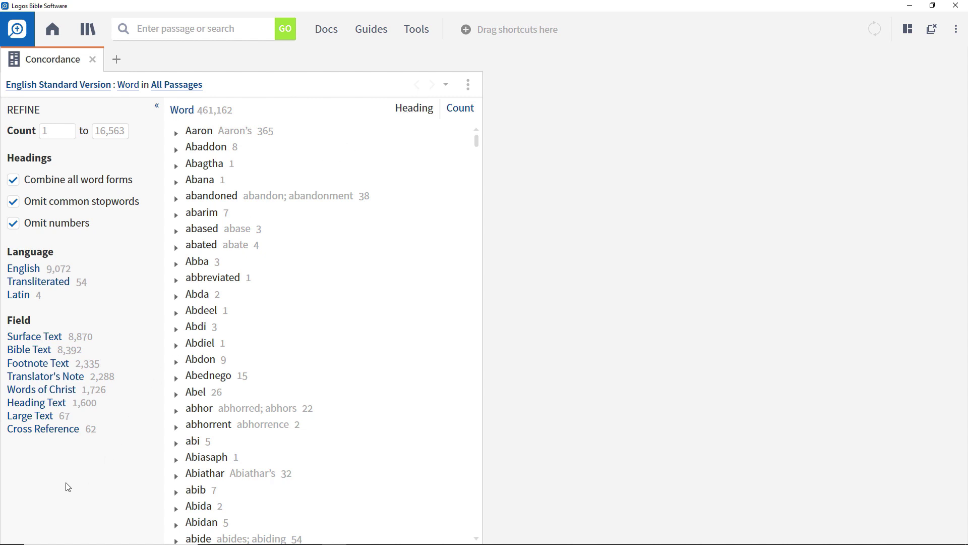
# Limit the word concordance to the Bible Text field, giving 352,036 words with Aaron at 355
pyautogui.click(31, 353)
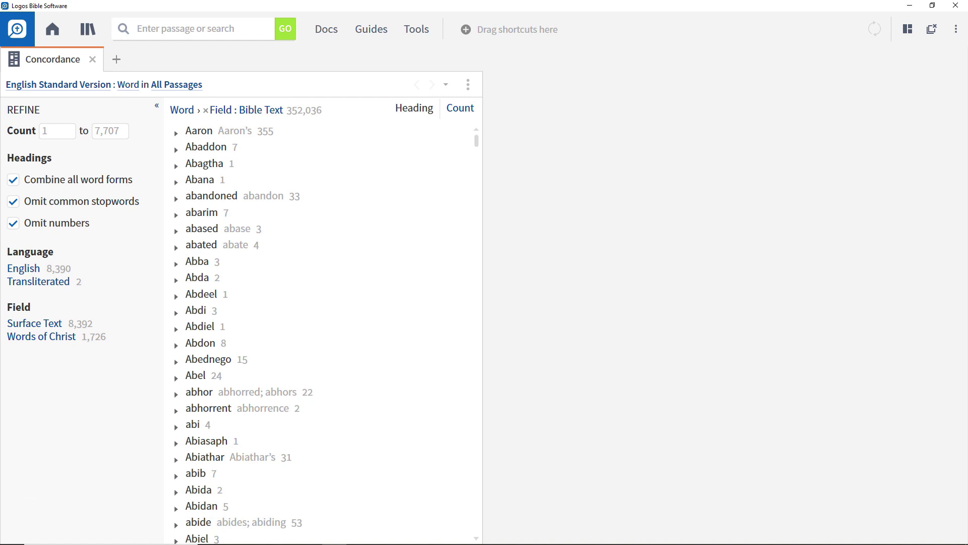
# Set a Count range of 1 to 10 and sort the words by frequency
pyautogui.click(56, 131)
pyautogui.write('1')
pyautogui.click(105, 132)
pyautogui.write('10')
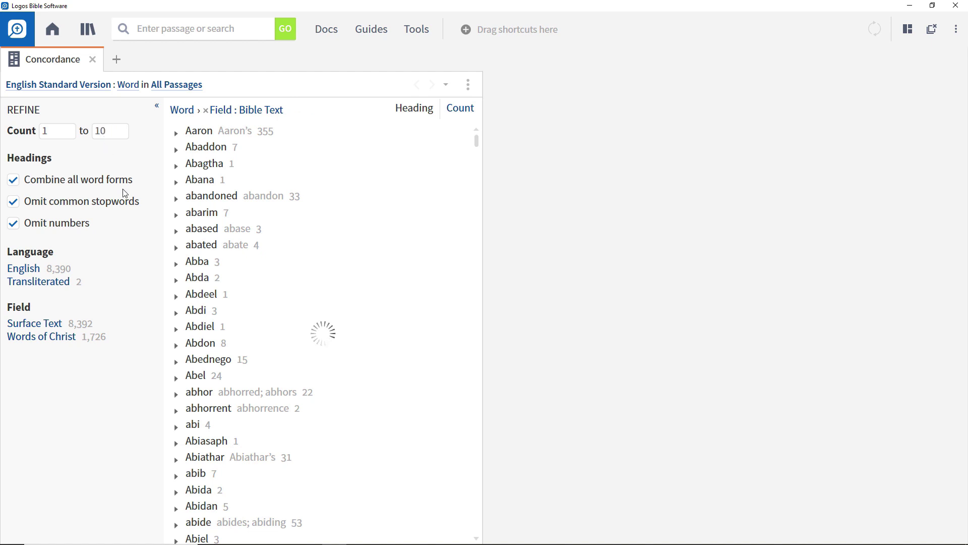
pyautogui.click(459, 112)
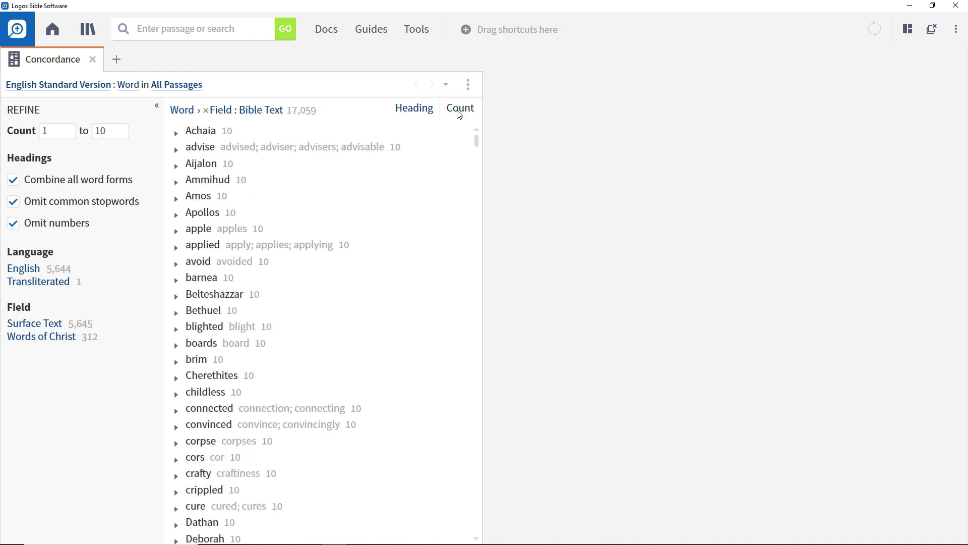
# Clear both Count limits so the list is headed by Lord at 7,707
pyautogui.moveTo(113, 134); pyautogui.dragTo(73, 136)
pyautogui.press('BackSpace')
pyautogui.click(57, 131)
pyautogui.press('BackSpace')
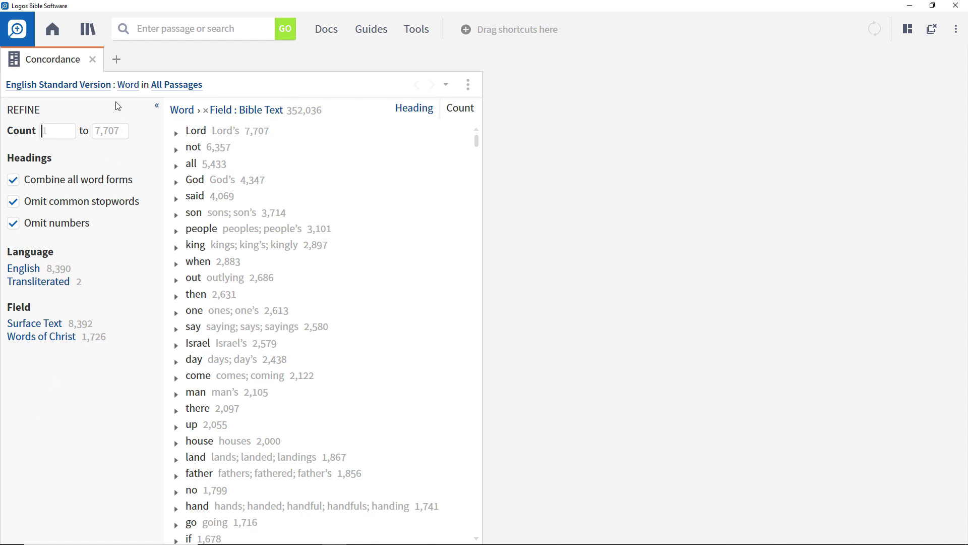
# Switch the concordance to Biblical Entity and refine to Kind Place, Subkind City
pyautogui.click(126, 88)
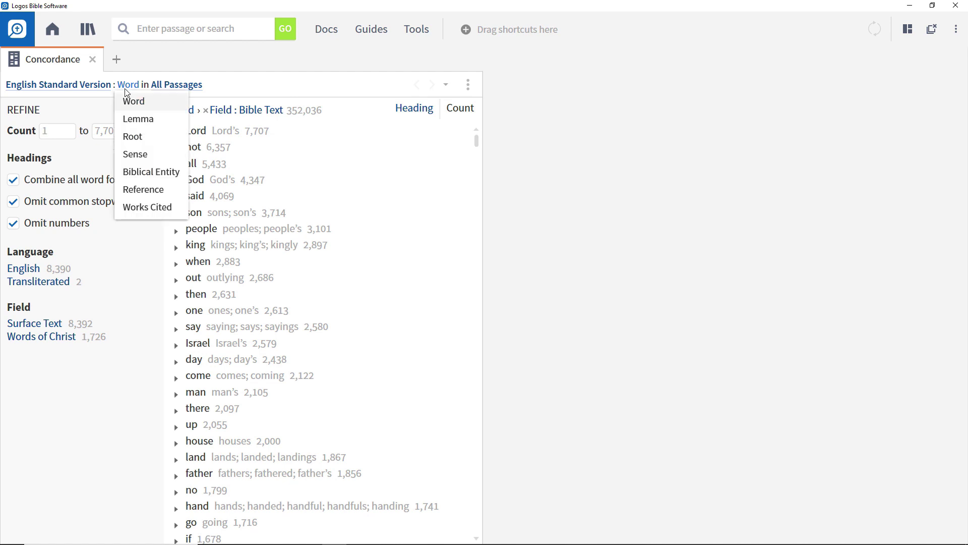
pyautogui.click(132, 173)
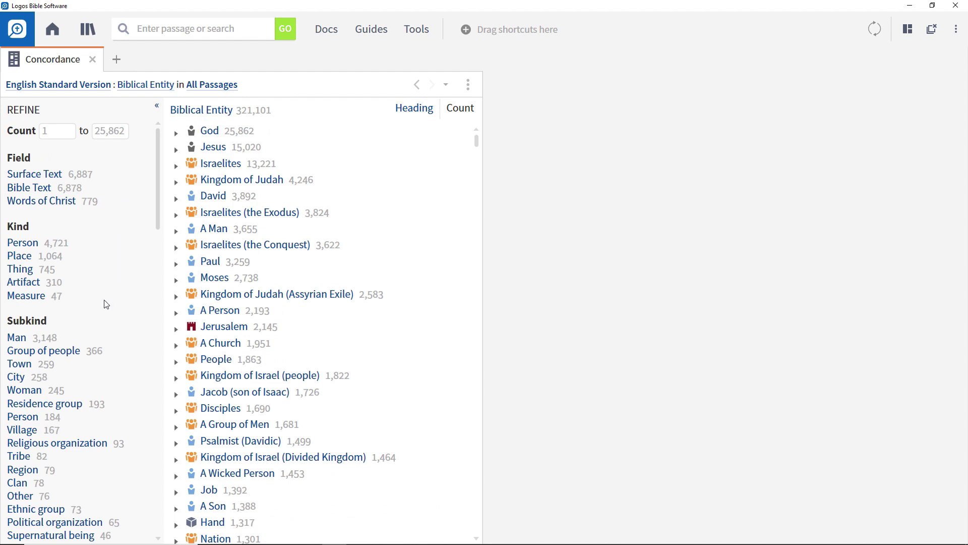
pyautogui.click(23, 257)
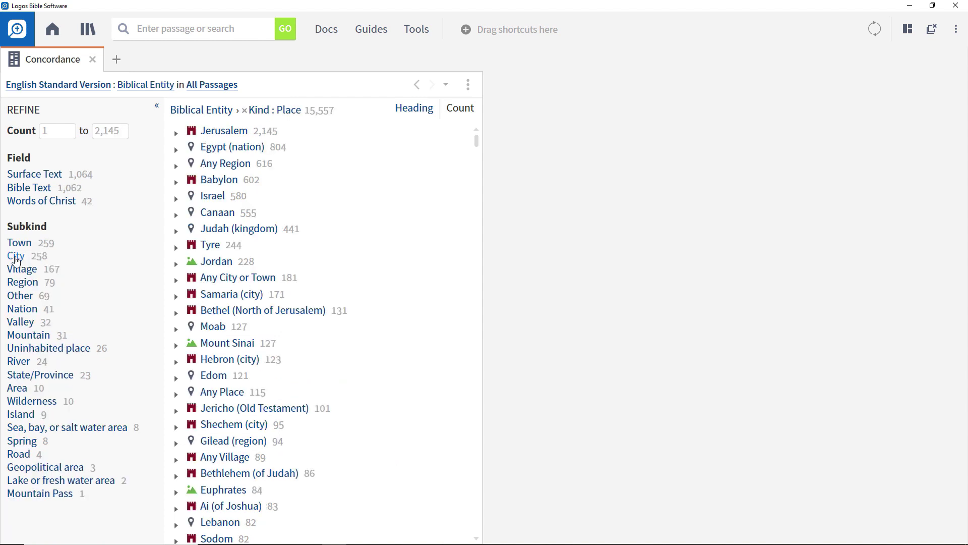
pyautogui.click(16, 258)
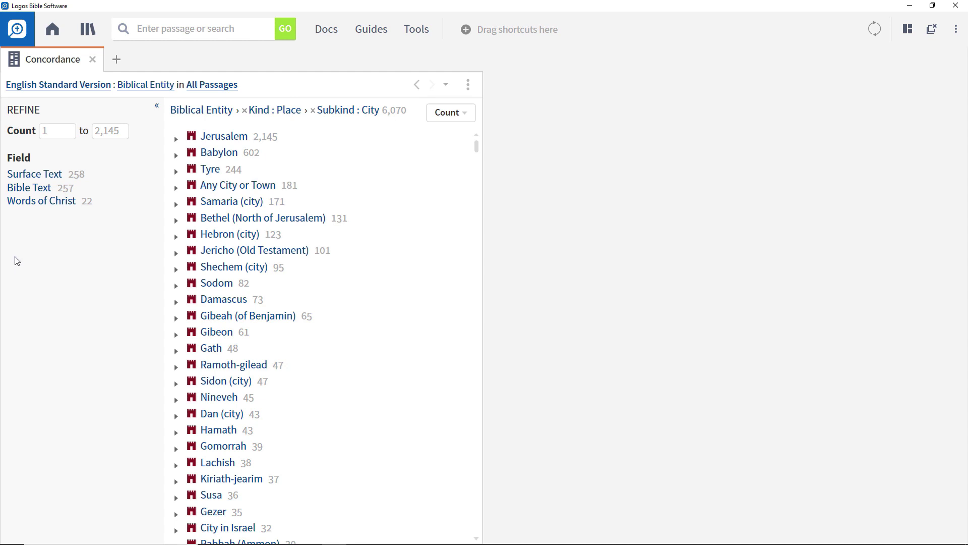
# Expand Jerusalem to list its verse occurrences, starting with Genesis 14:18
pyautogui.click(176, 142)
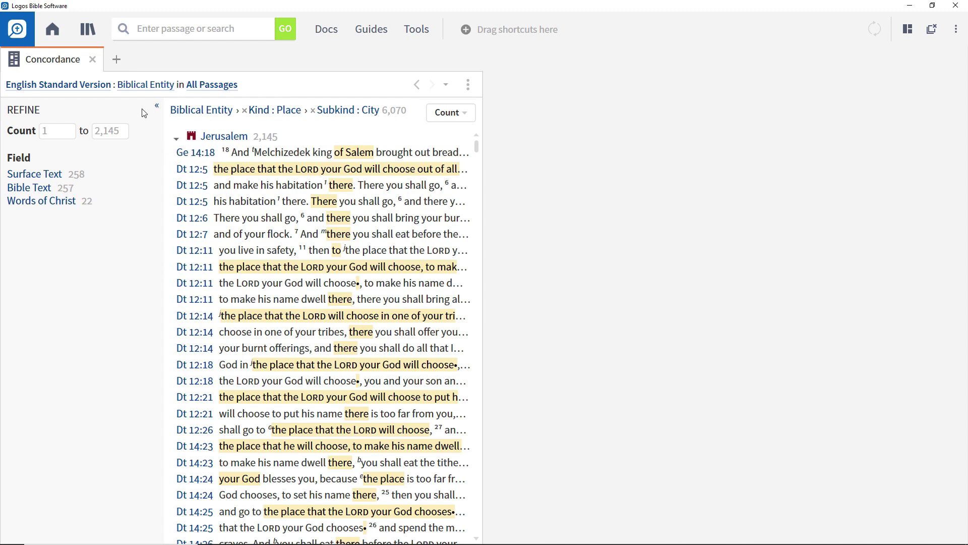
# Switch the type to Lemma and change the resource to TNTC Jn, searched as 'tntc john'
pyautogui.click(142, 89)
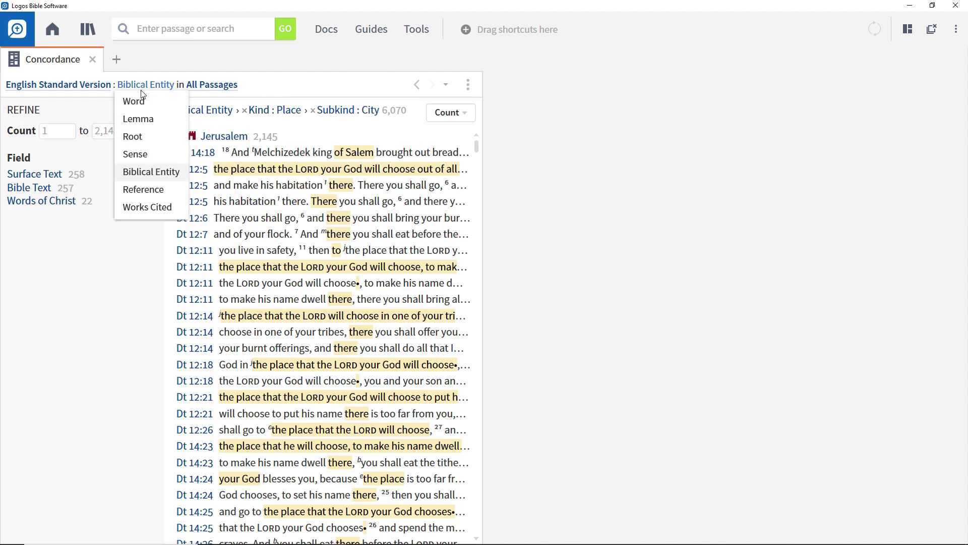
pyautogui.click(136, 120)
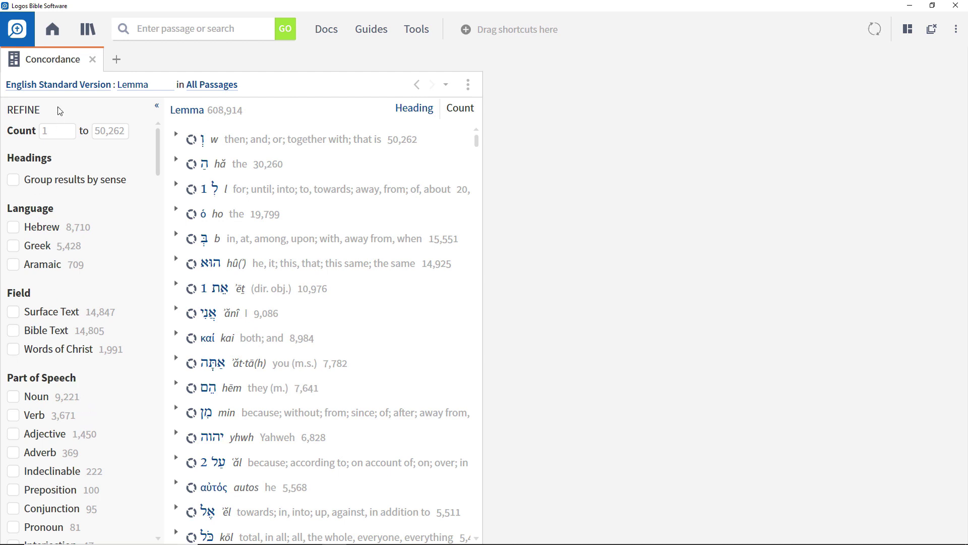
pyautogui.click(53, 92)
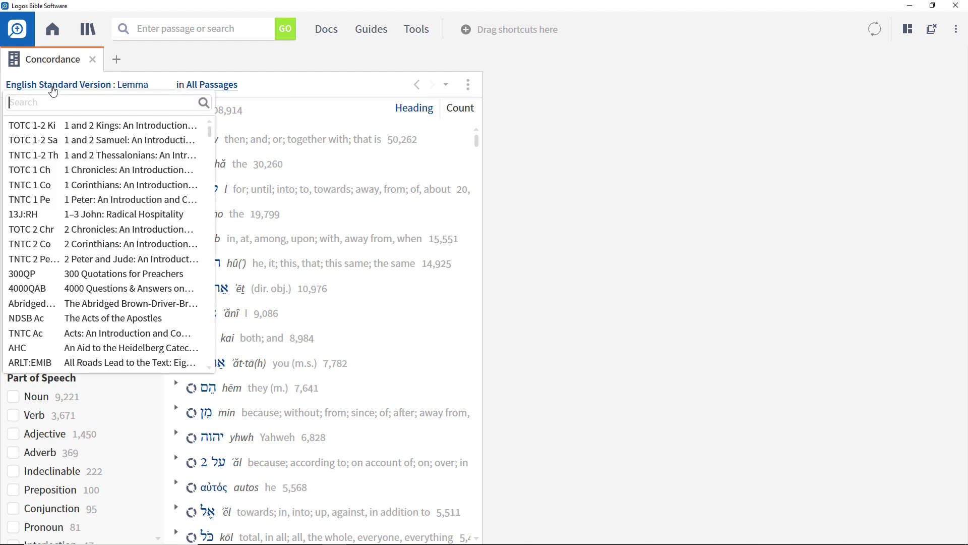
pyautogui.write('tntc john')
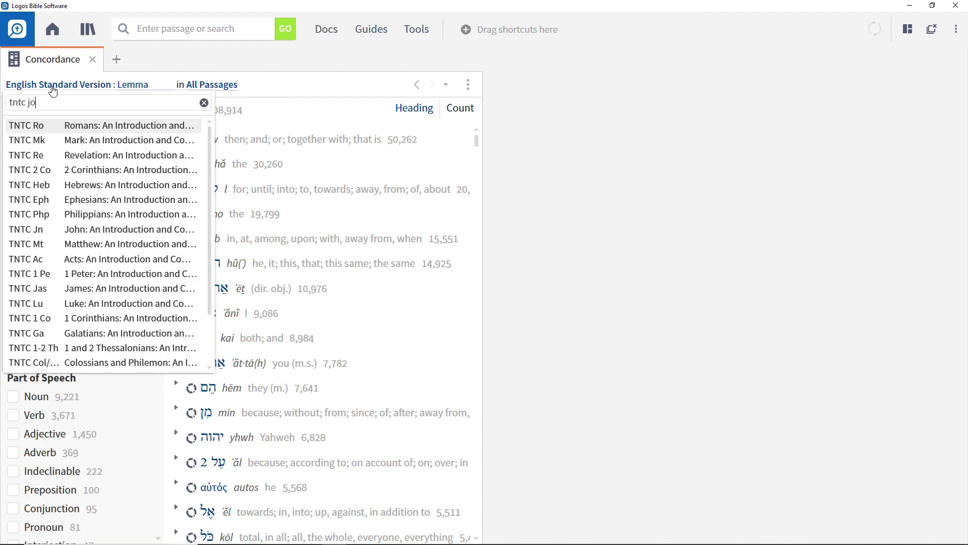
pyautogui.click(111, 130)
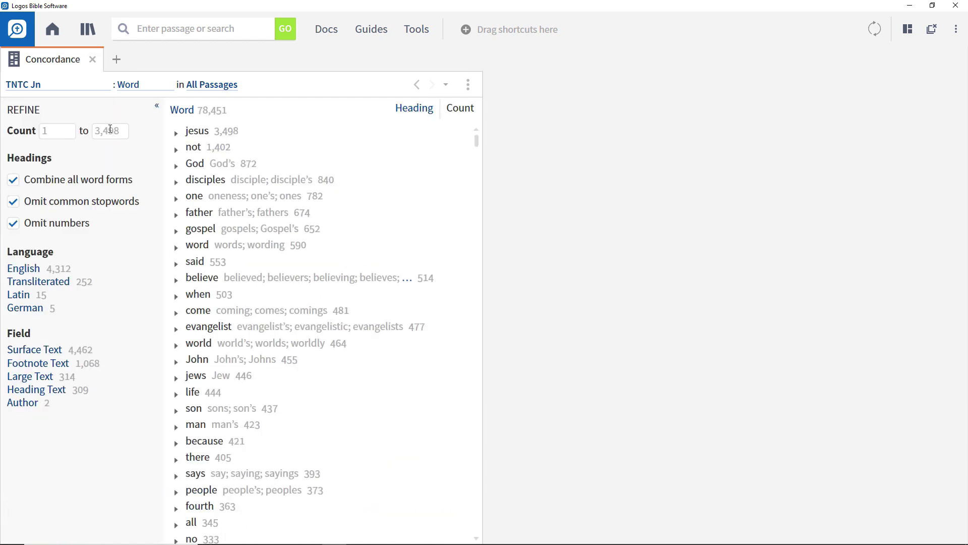
# Change the concordance type to Reference, listing 5,179 citations led by Bible at 5,004
pyautogui.click(134, 90)
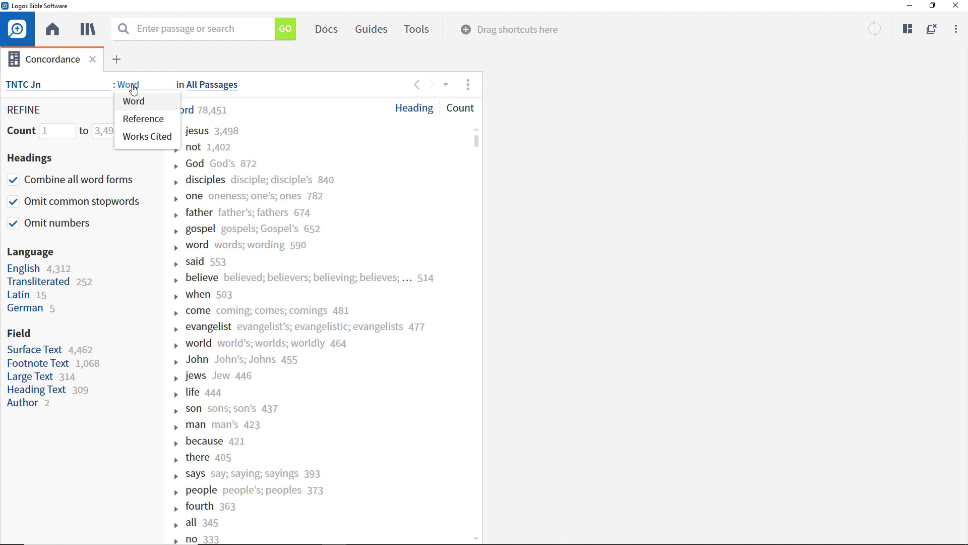
pyautogui.click(141, 121)
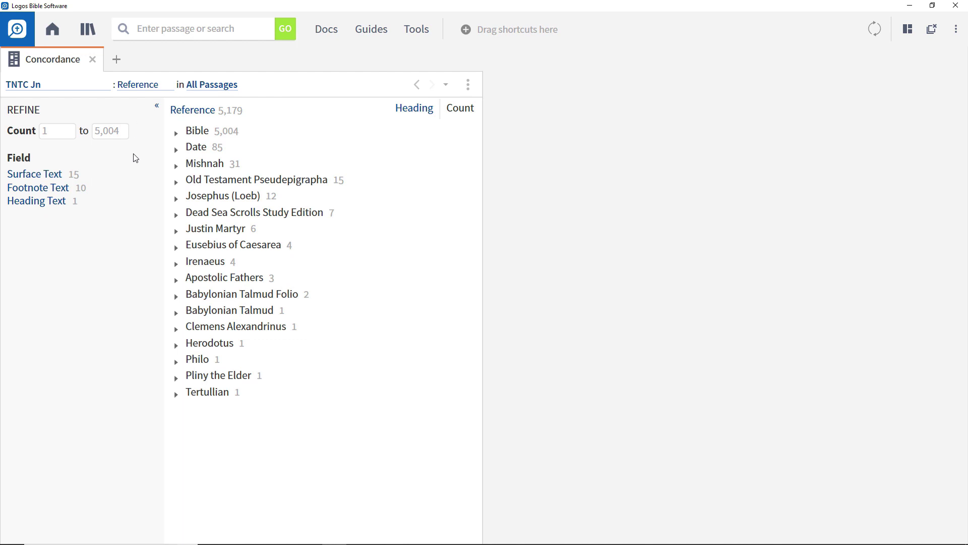
# Expand Apostolic Fathers and I Clement 5.4, then open the commentary at John 21:18–19
pyautogui.click(177, 282)
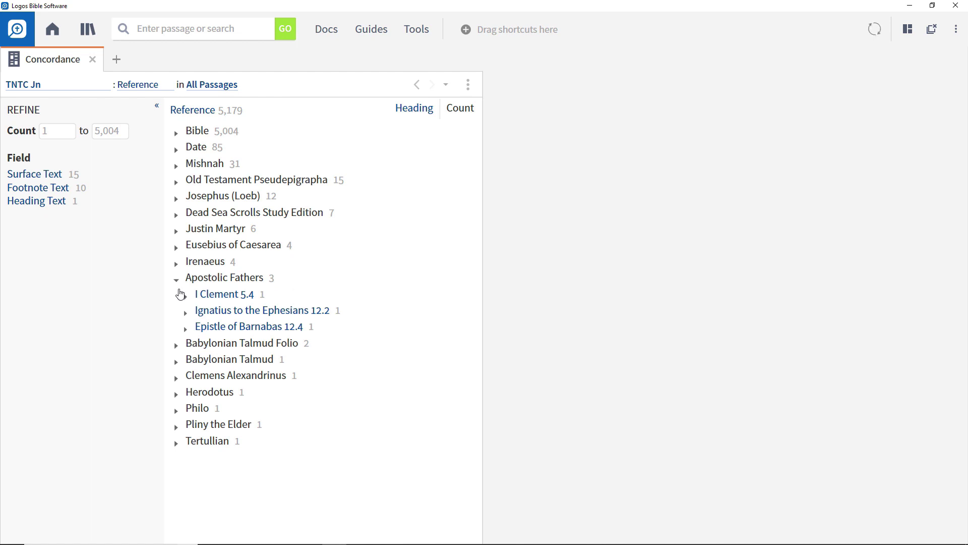
pyautogui.click(184, 298)
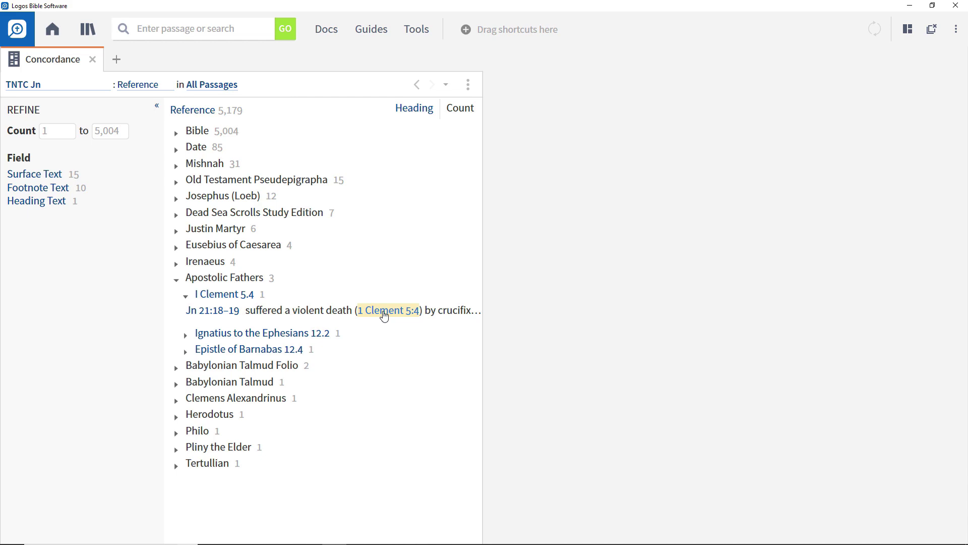
pyautogui.click(384, 317)
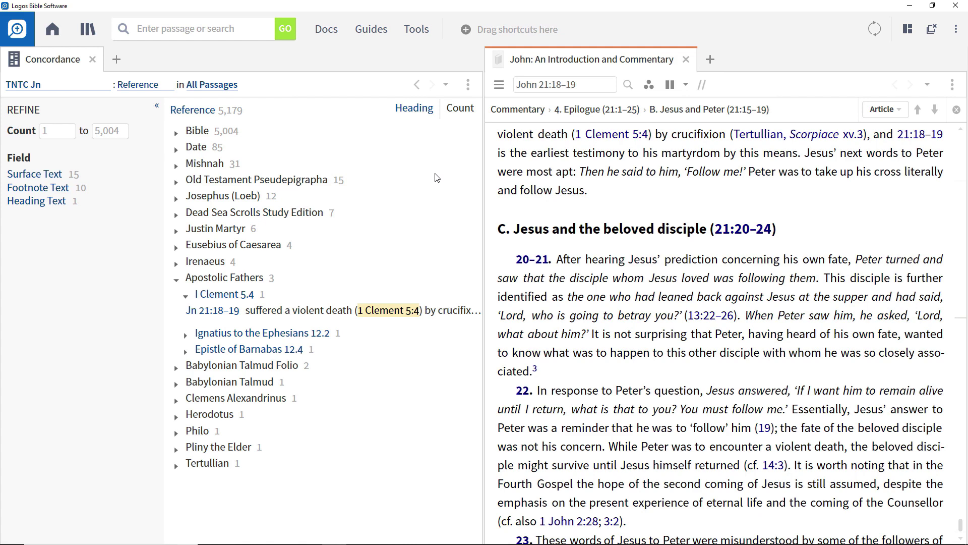
# Pin the TNTC Jn concordance in the panel's recent resources history next to ESV
pyautogui.click(446, 85)
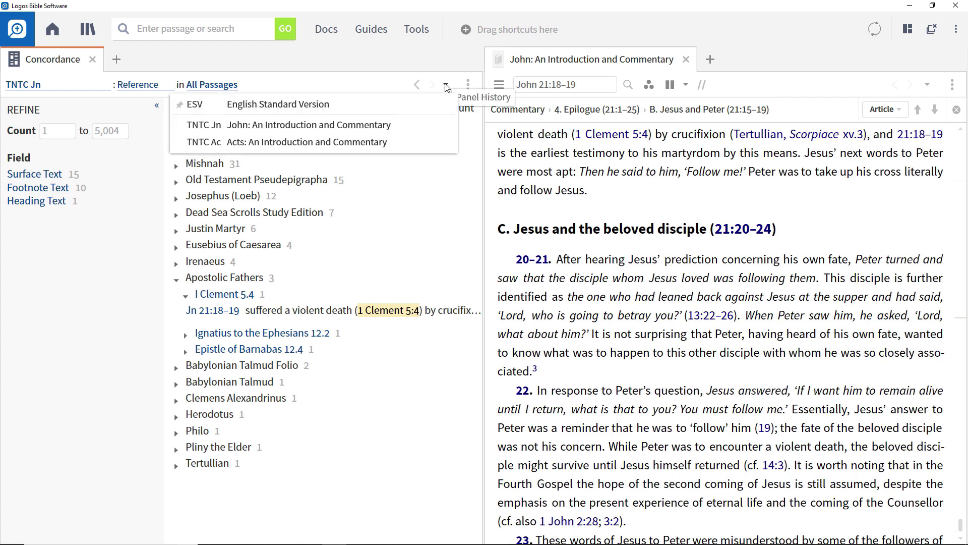
pyautogui.moveTo(185, 130)
pyautogui.click(181, 131)
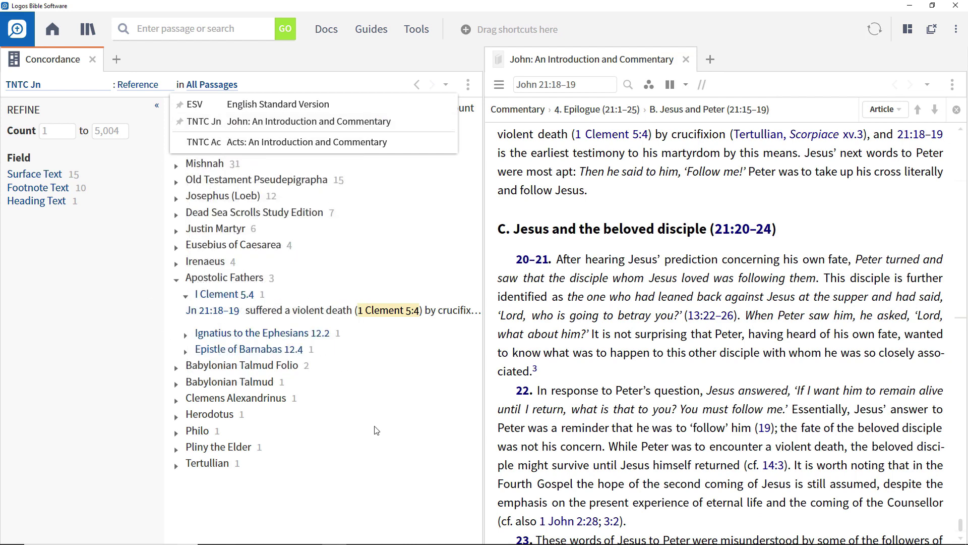
pyautogui.click(389, 430)
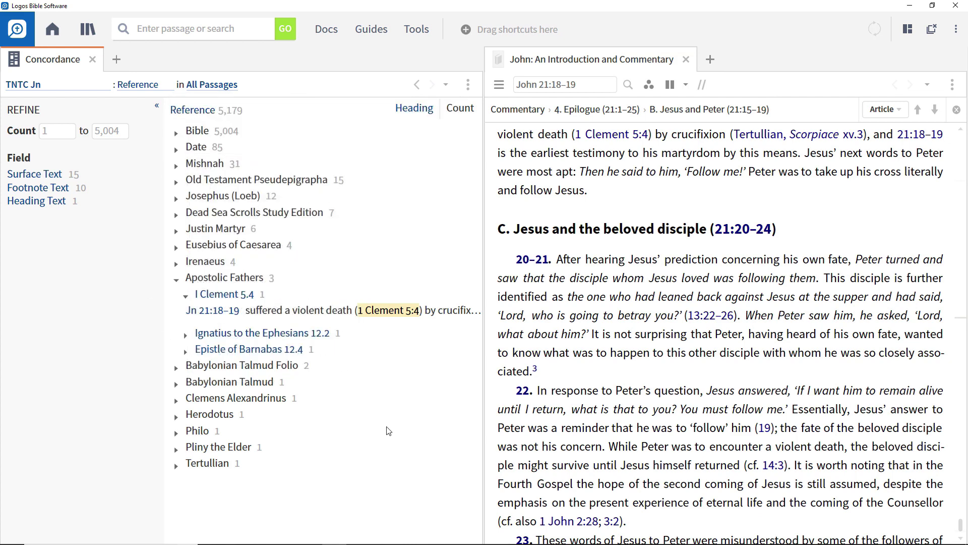